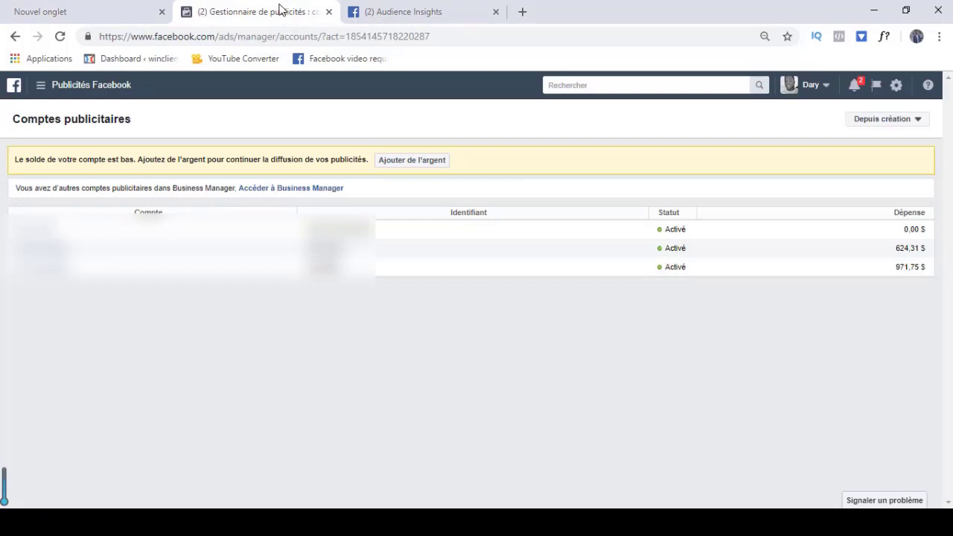
# - Open the Gestionnaire de publicités and start an Audience Insights audience from Tous les membres de Facebook
pyautogui.click(401, 15)
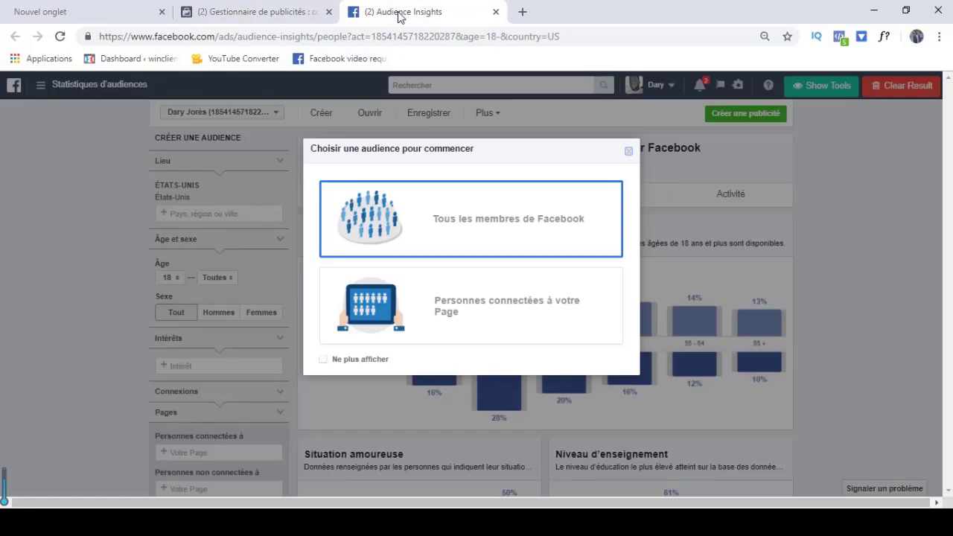
pyautogui.click(248, 12)
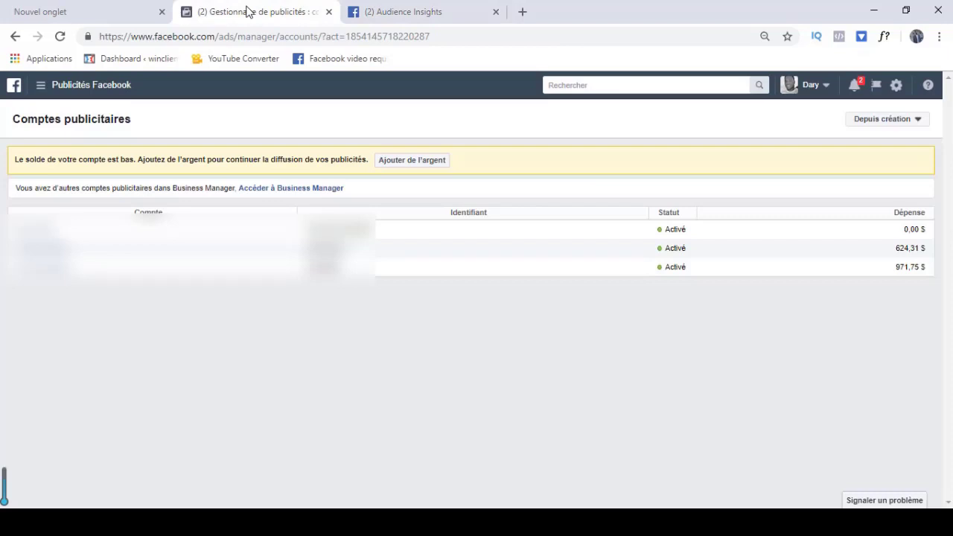
pyautogui.click(54, 87)
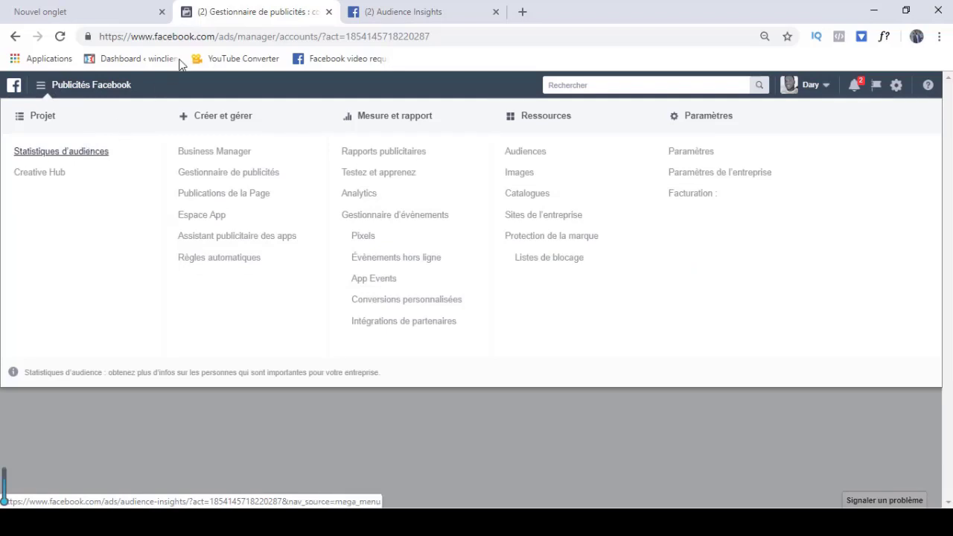
pyautogui.click(230, 176)
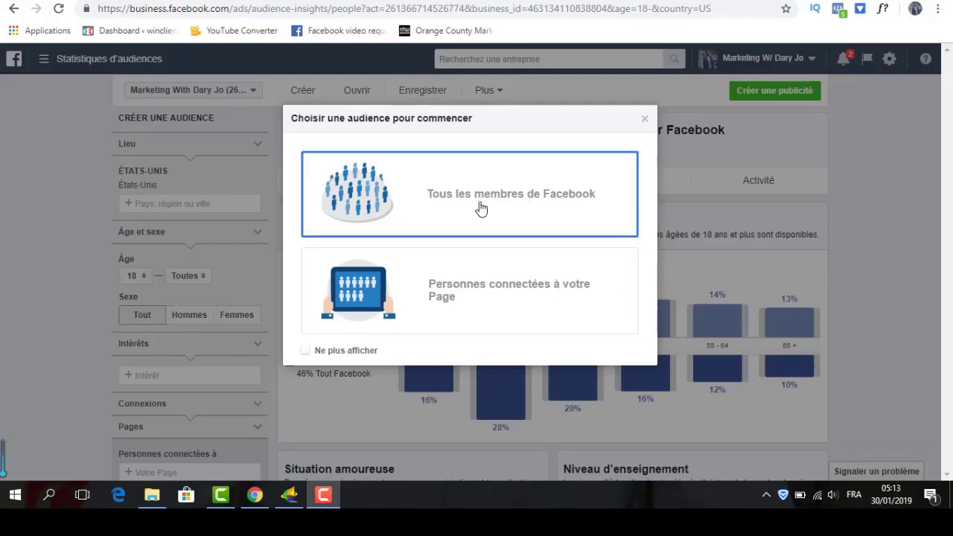
pyautogui.click(513, 201)
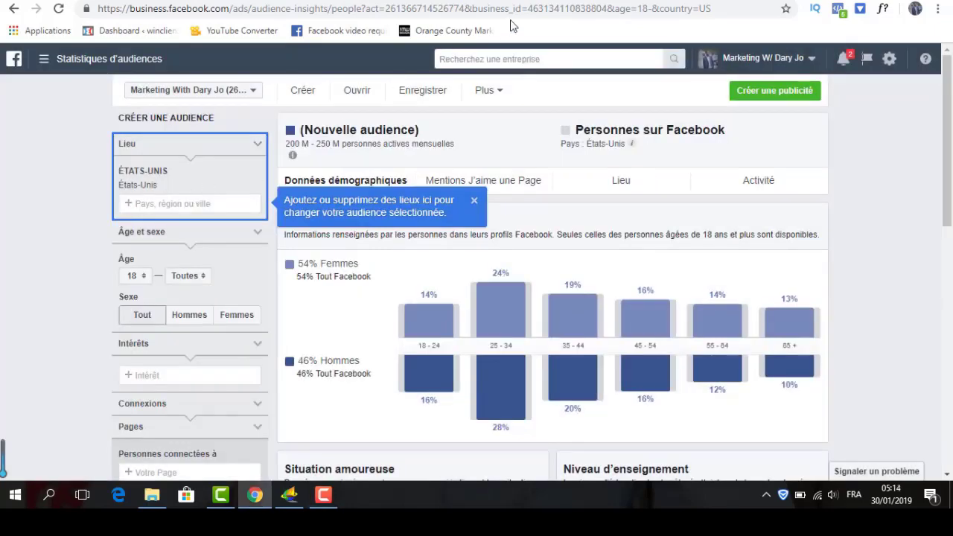
# - Search Facebook for "conception web" and limit the results to Pages
pyautogui.click(548, 1)
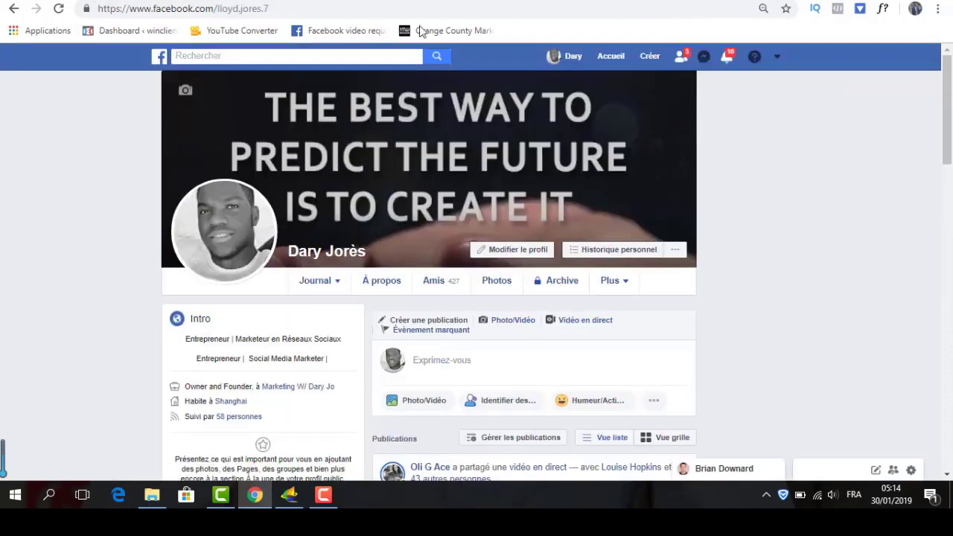
pyautogui.click(290, 55)
pyautogui.write('web')
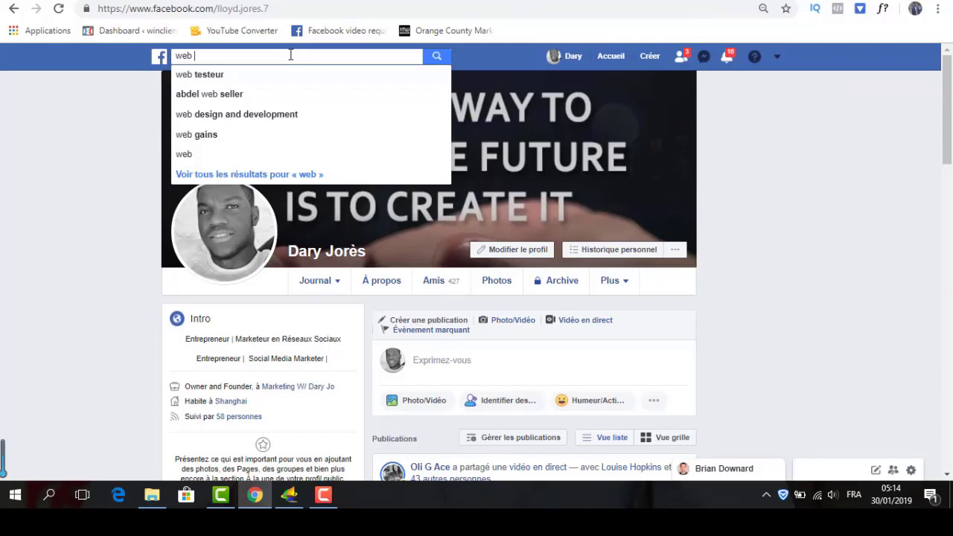
pyautogui.press('BackSpace')
pyautogui.press('BackSpace')
pyautogui.press('BackSpace')
pyautogui.press('BackSpace')
pyautogui.write('co')
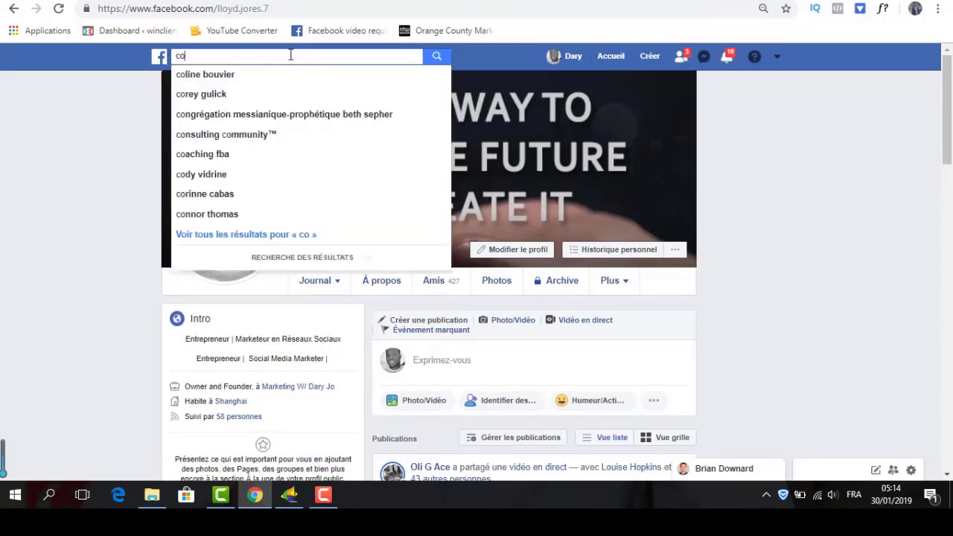
pyautogui.write('nception web')
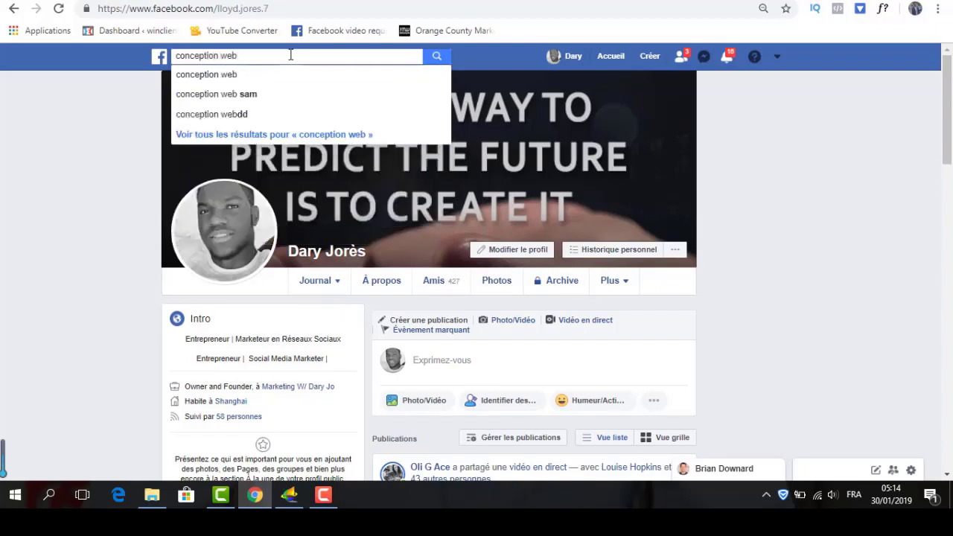
pyautogui.press('Return')
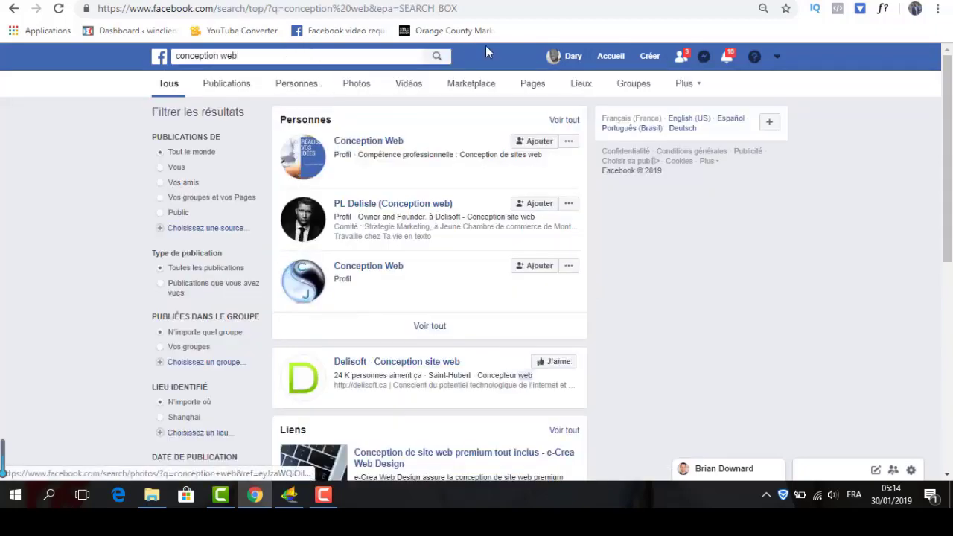
pyautogui.click(533, 85)
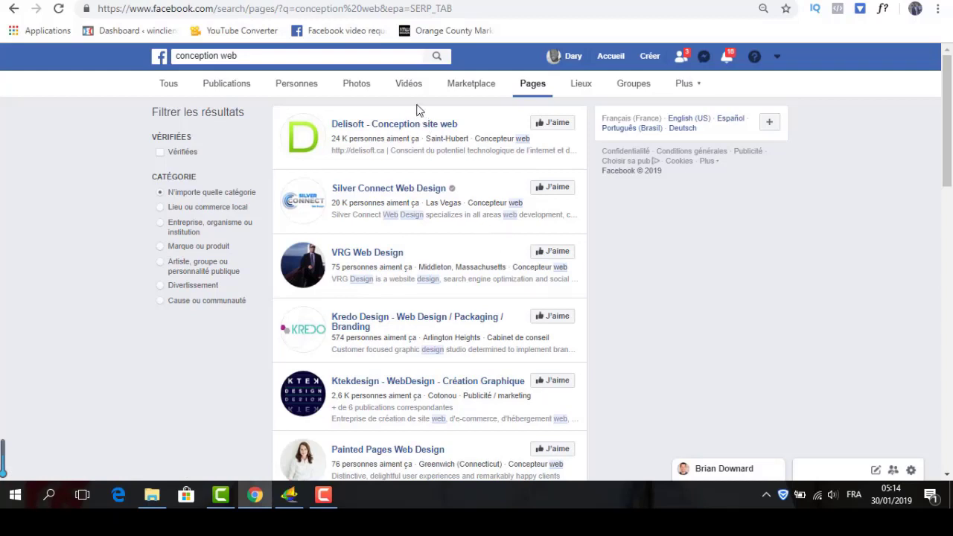
# - Open the Delisoft - Conception site web and Silver Connect Web Design pages from the results in new browser tabs
pyautogui.rightClick(416, 129)
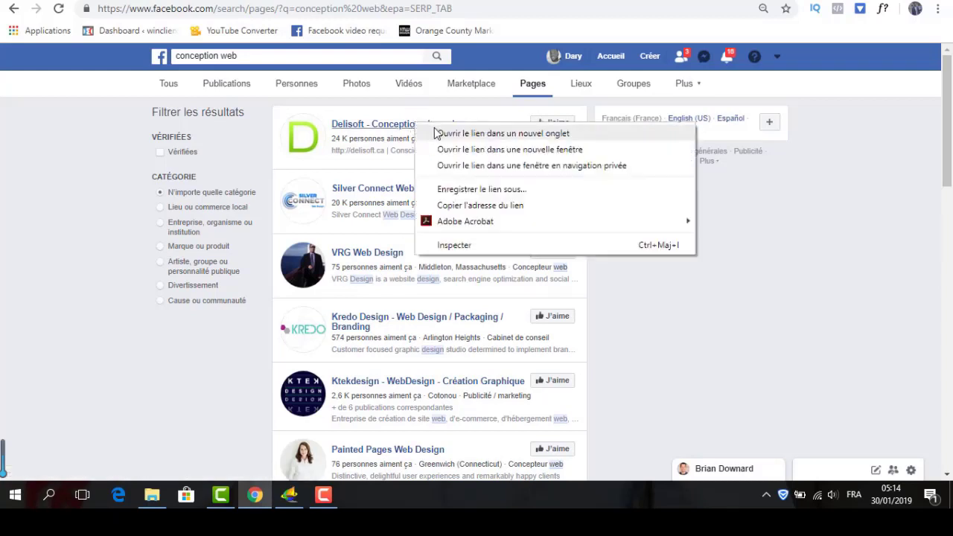
pyautogui.click(425, 130)
pyautogui.rightClick(421, 189)
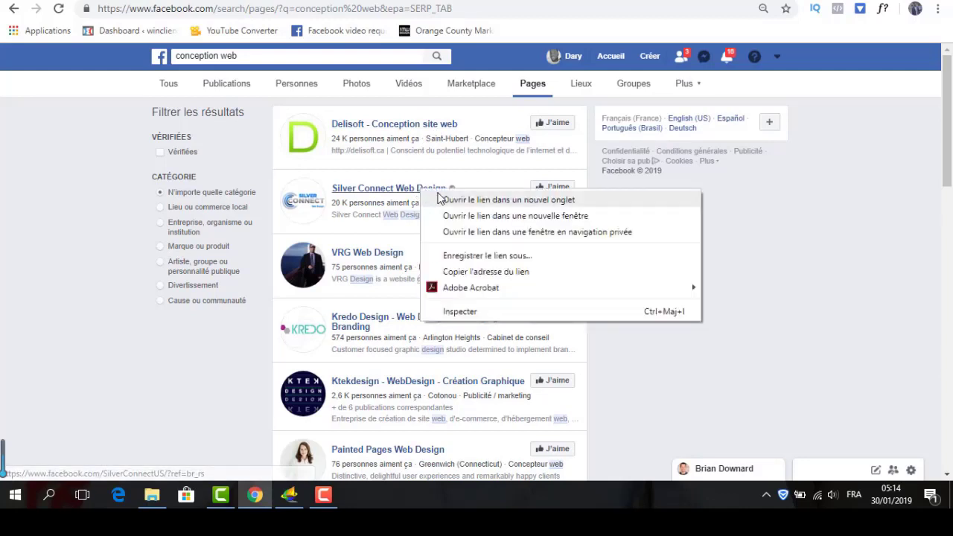
pyautogui.click(579, 198)
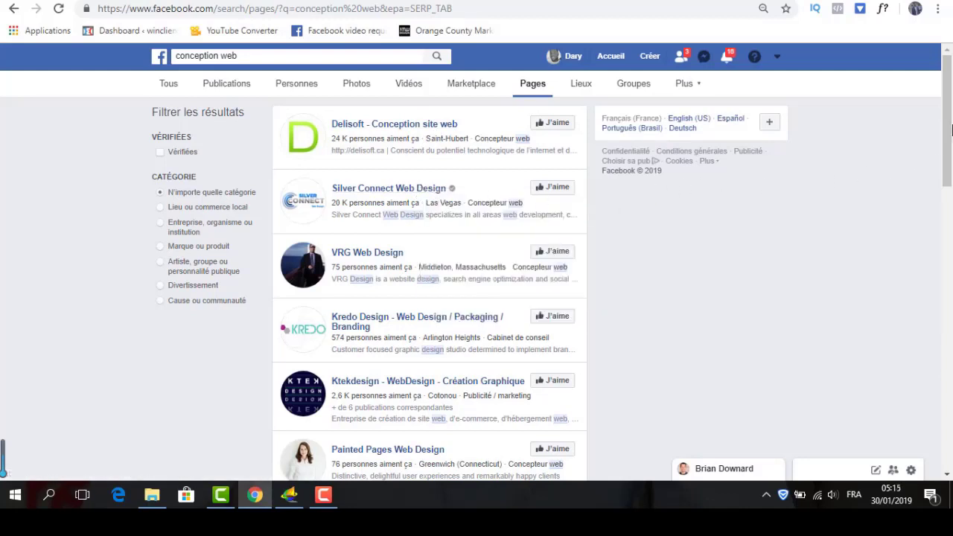
# - Filter the page results to verified pages and open Web.com and Facebook Design in new browser tabs
pyautogui.moveTo(948, 128); pyautogui.dragTo(950, 200)
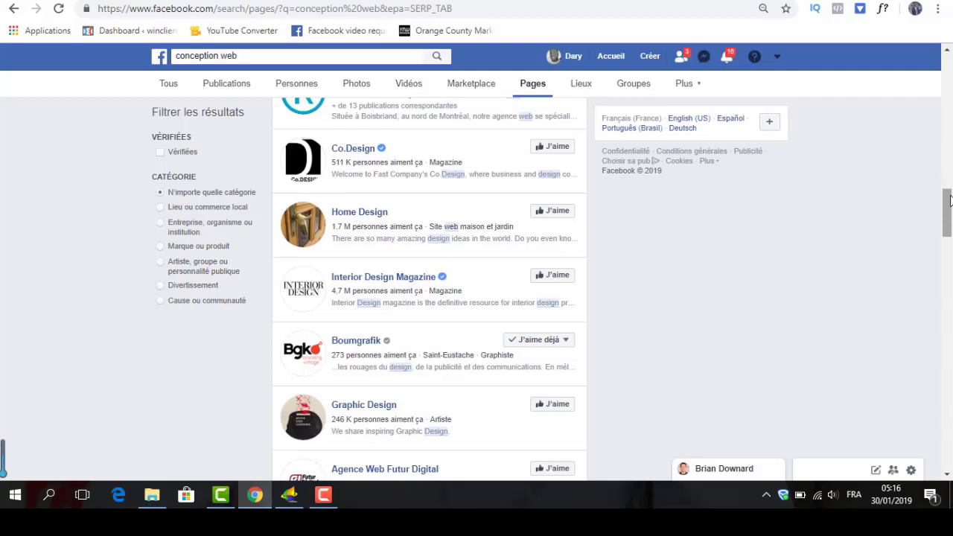
pyautogui.click(160, 158)
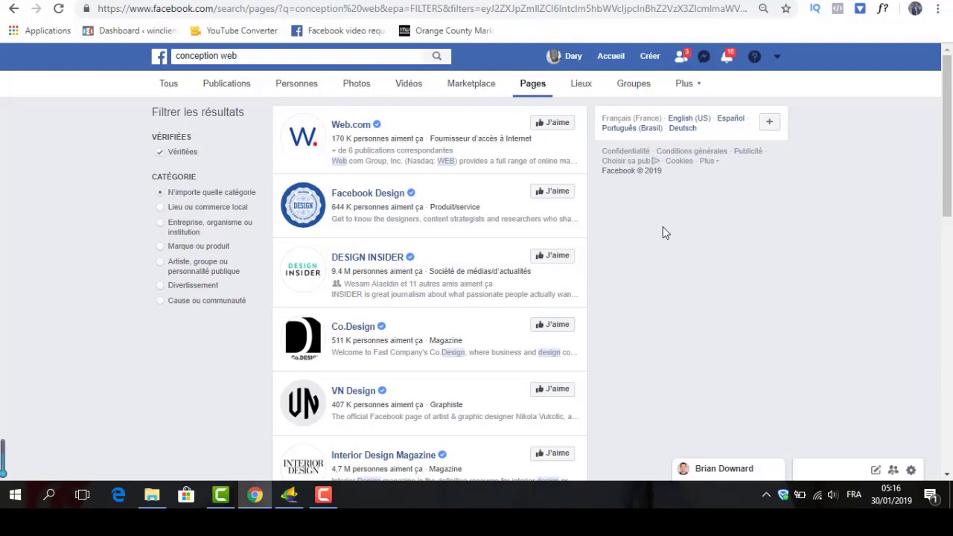
pyautogui.rightClick(354, 129)
pyautogui.click(385, 130)
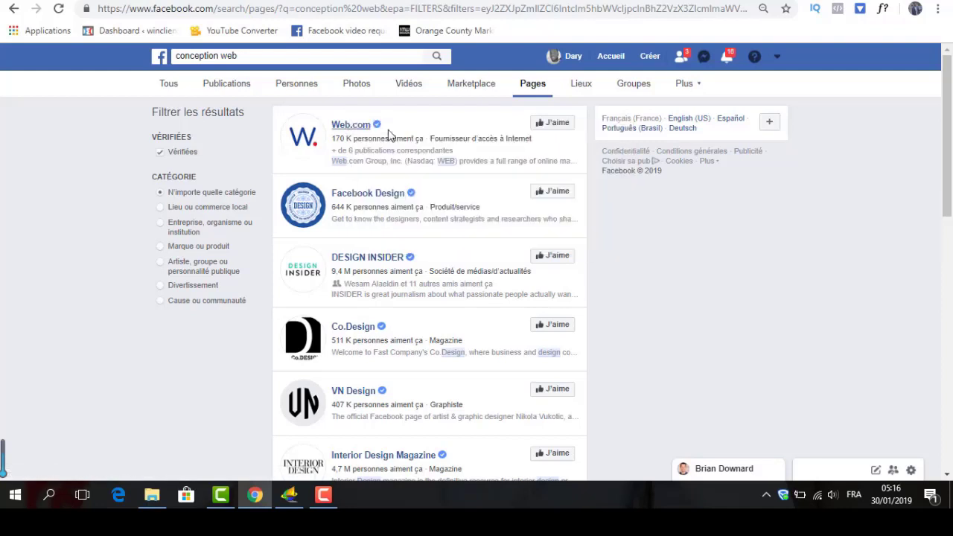
pyautogui.rightClick(374, 198)
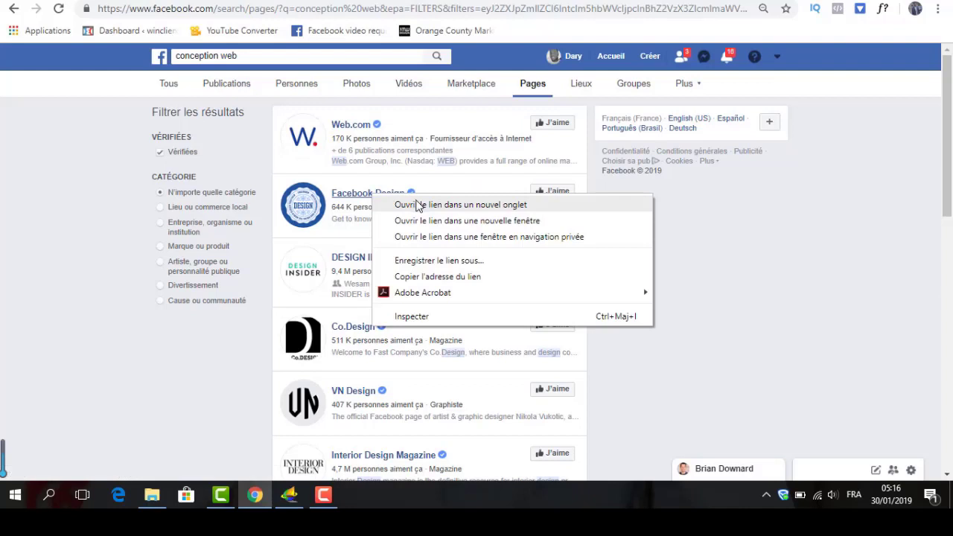
pyautogui.click(418, 206)
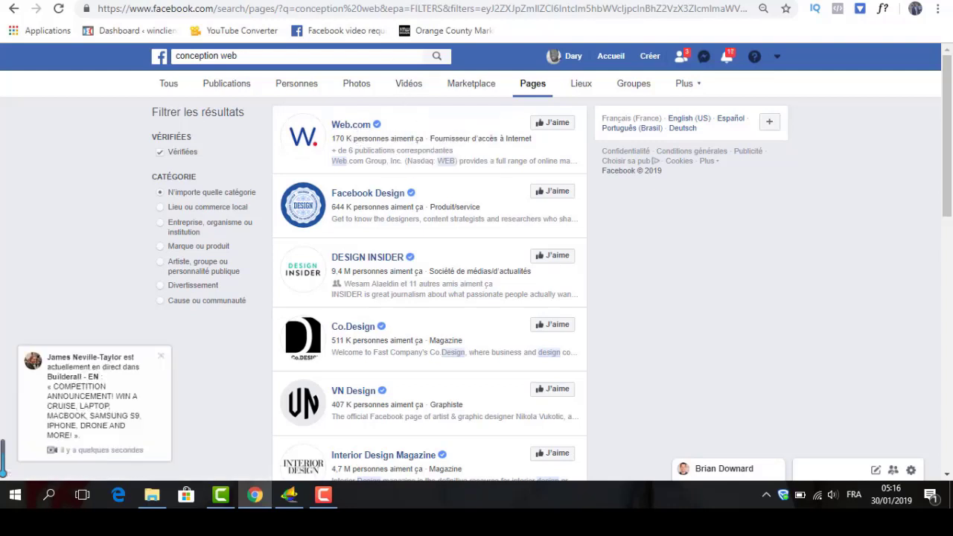
# - Go to the Web.com Facebook page and copy its page name
pyautogui.click(352, 125)
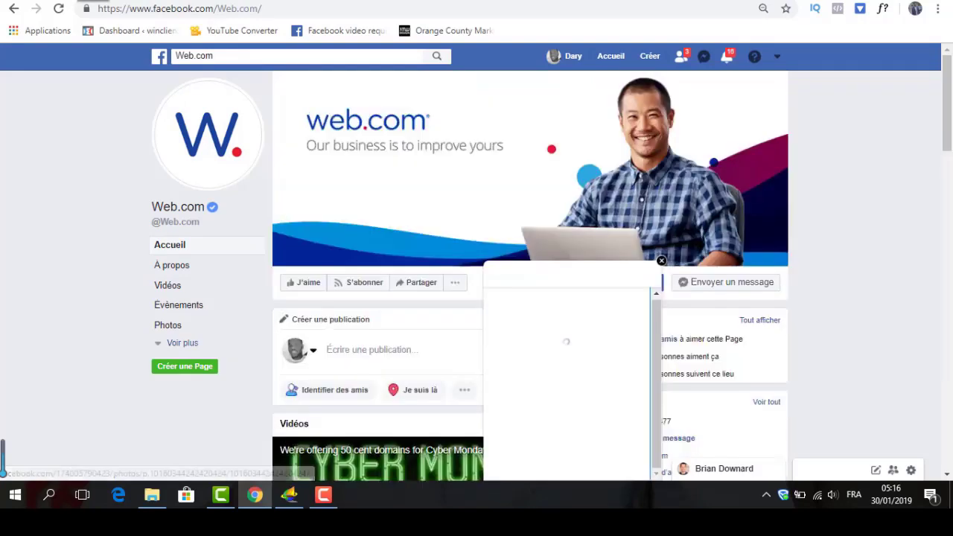
pyautogui.click(216, 55)
pyautogui.hotkey('ctrl', 'c')
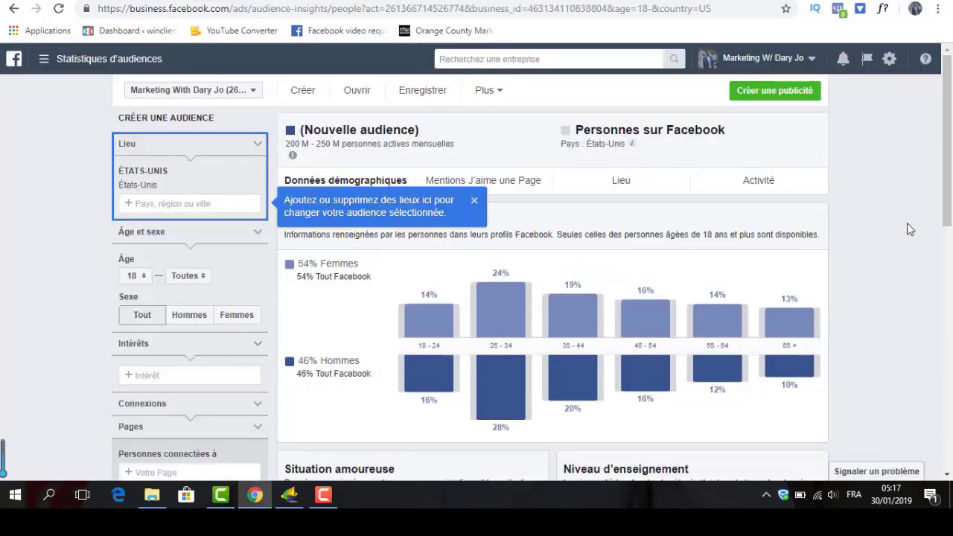
# - Add Web.com as an interest of the new audience in Audience Insights
pyautogui.moveTo(949, 182); pyautogui.dragTo(949, 261)
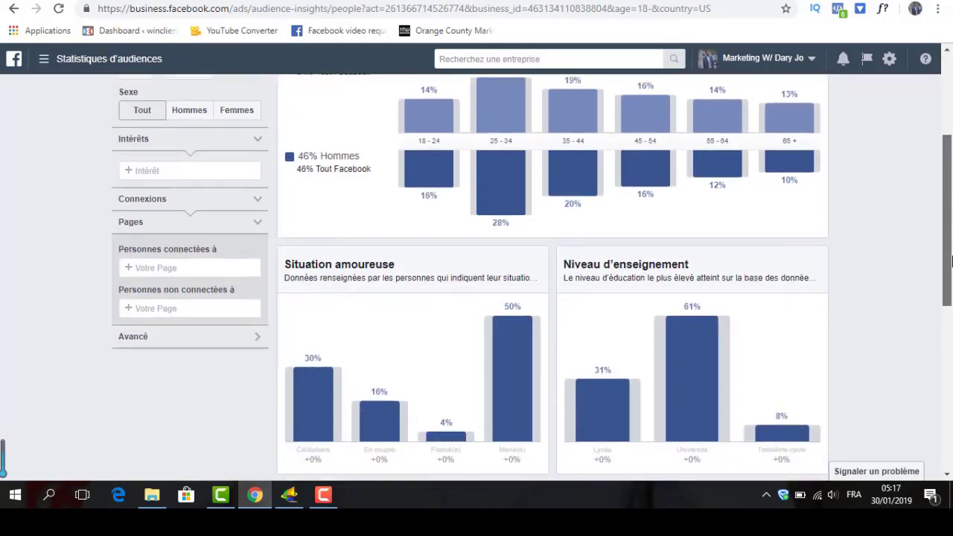
pyautogui.click(154, 170)
pyautogui.write('Web.com')
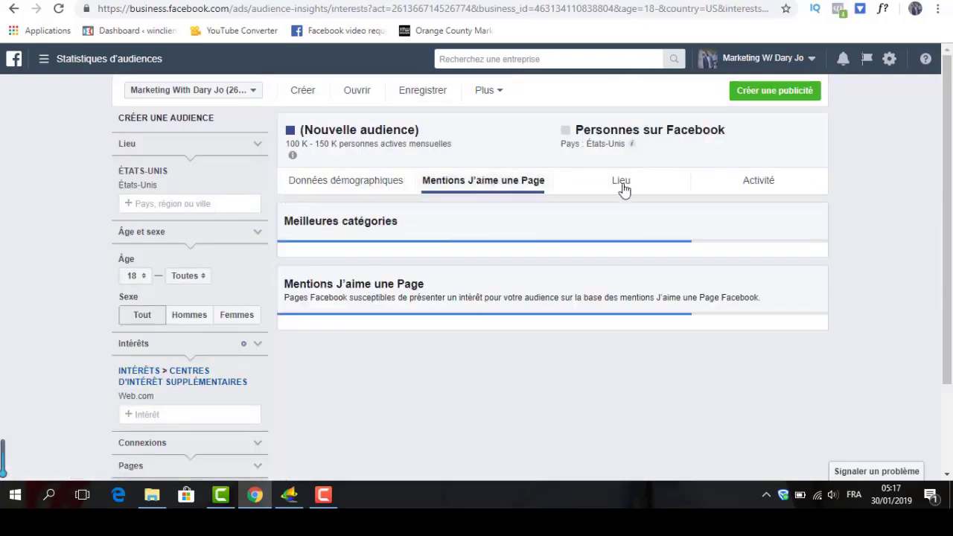
# - Examine the top categories and the page likes ranked by relevance and affinity for the Web.com audience
pyautogui.scroll(-2, 946, 190)
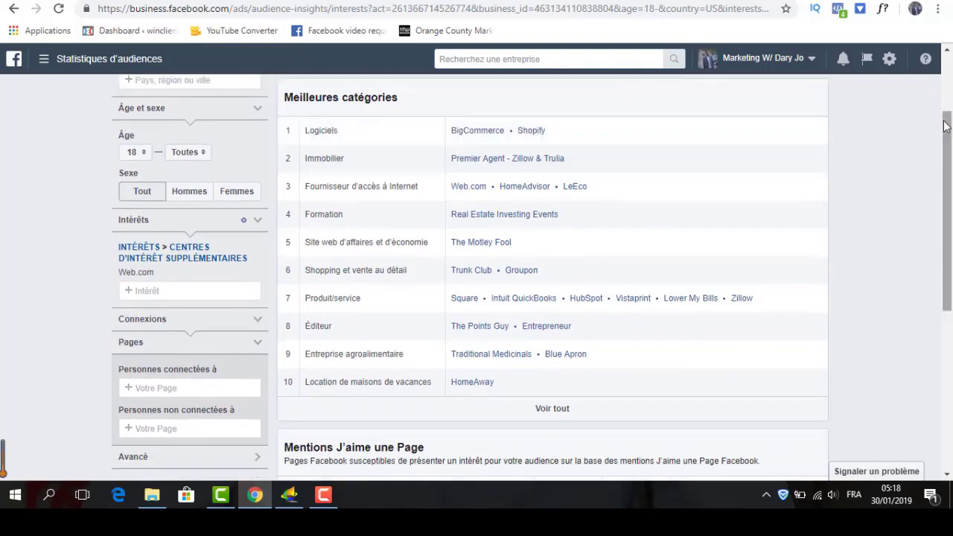
pyautogui.moveTo(948, 128); pyautogui.dragTo(949, 66)
pyautogui.moveTo(949, 152); pyautogui.dragTo(947, 369)
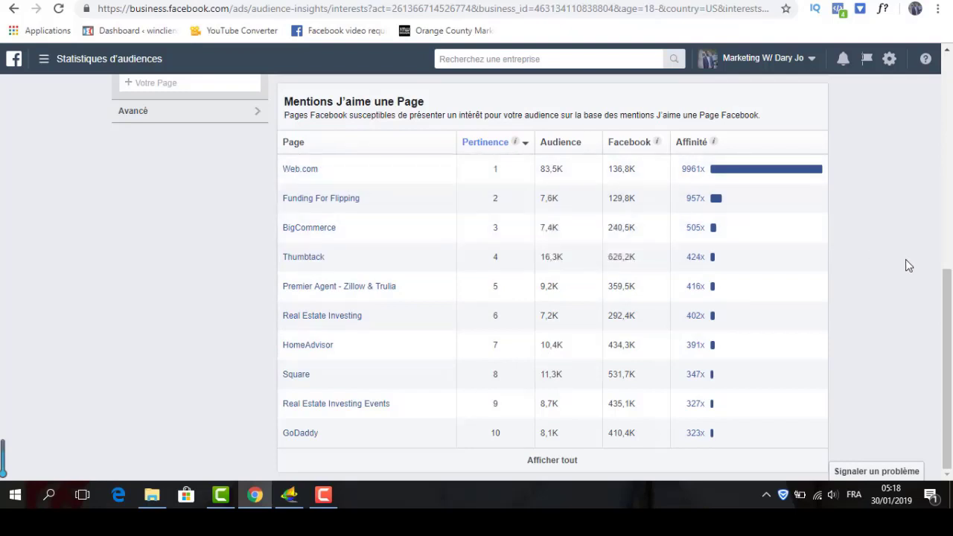
pyautogui.moveTo(944, 213); pyautogui.dragTo(941, 187)
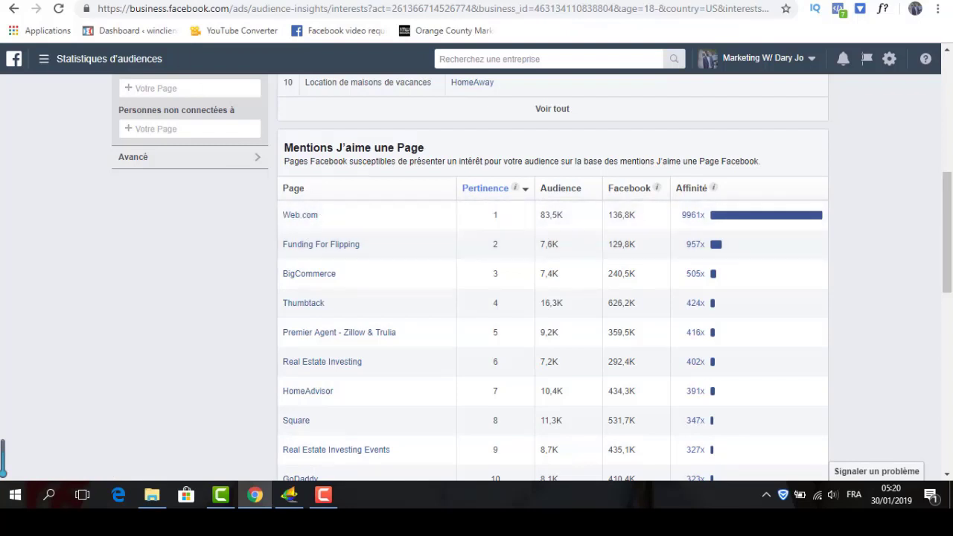
# - Return to the TUTO CIBLAGE ad set in the ads manager and include the interest Web.com in its detailed targeting
pyautogui.click(133, 0)
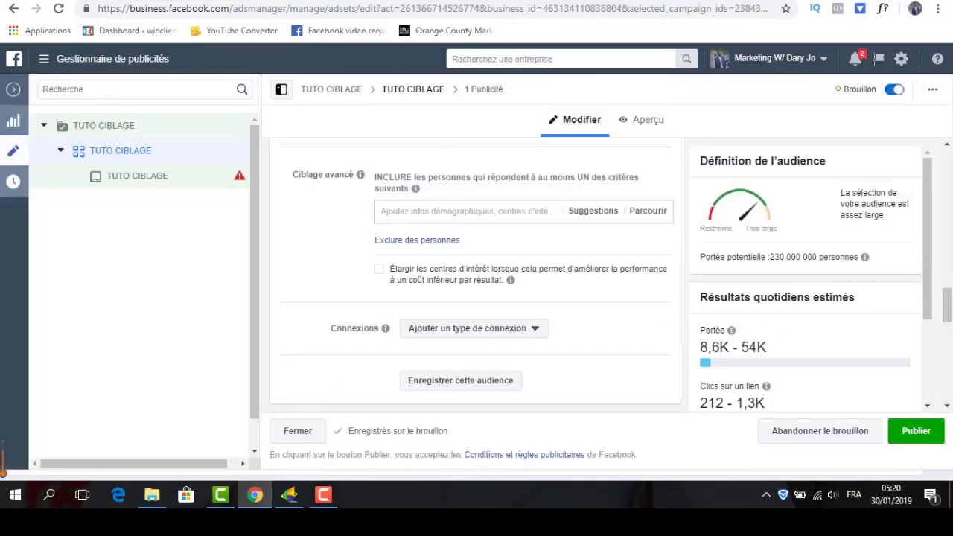
pyautogui.click(428, 212)
pyautogui.hotkey('ctrl', 'v')
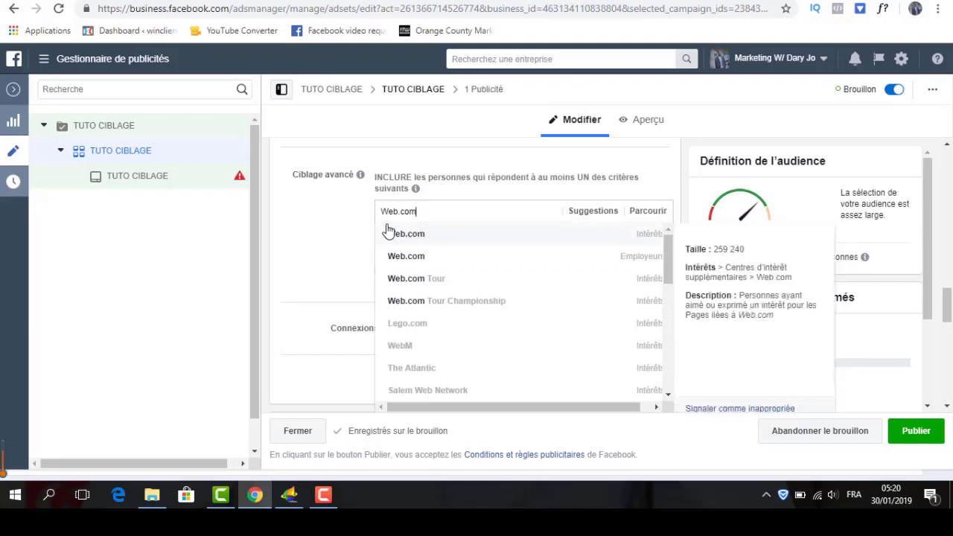
pyautogui.click(426, 239)
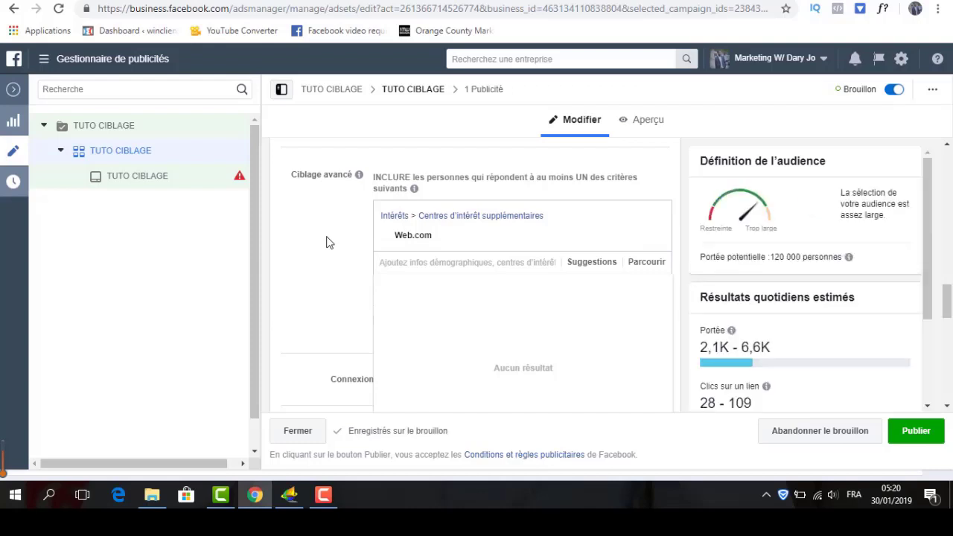
# - Add the suggested interests Weebly, Wix.com and WordPress to the ad set's detailed targeting and review the included interests
pyautogui.click(587, 264)
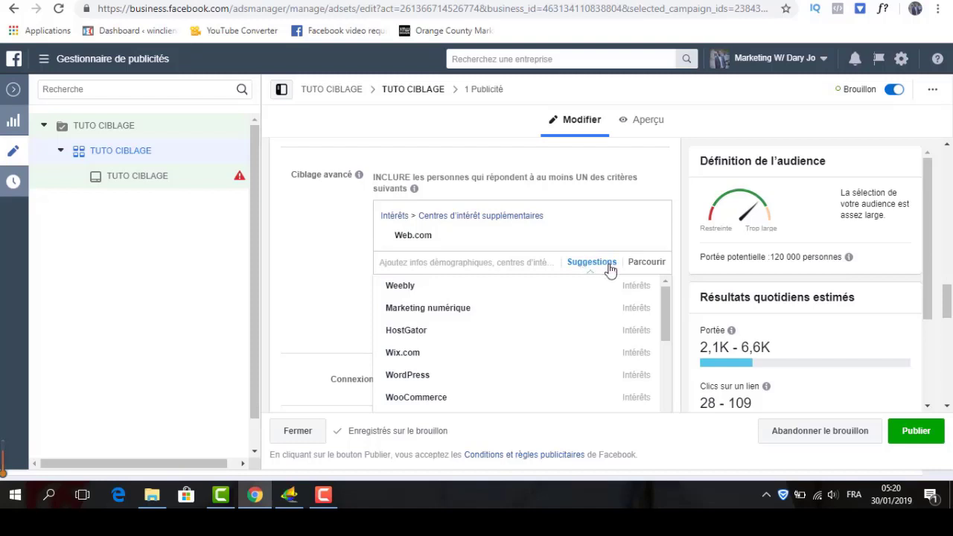
pyautogui.scroll(-1, 666, 321)
pyautogui.moveTo(666, 316); pyautogui.dragTo(663, 296)
pyautogui.click(434, 289)
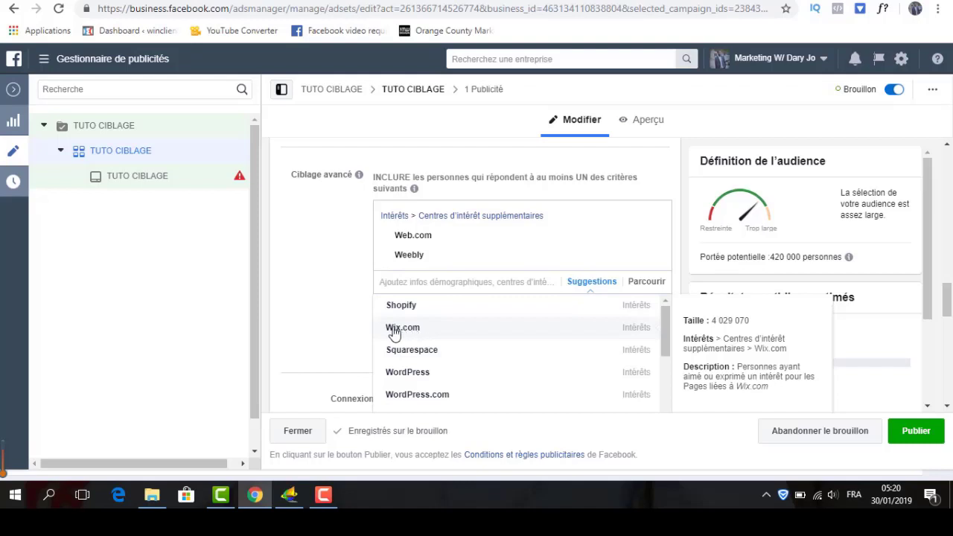
pyautogui.click(397, 333)
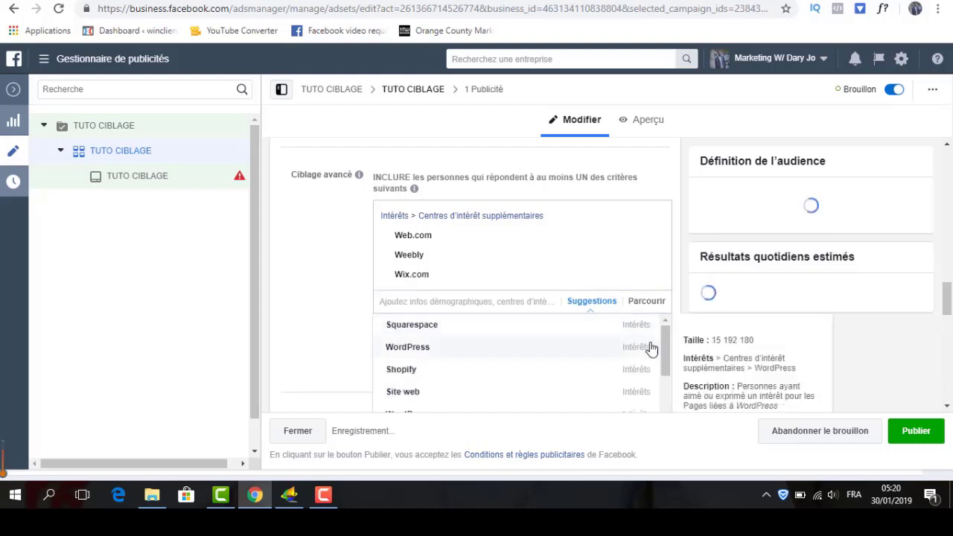
pyautogui.click(413, 355)
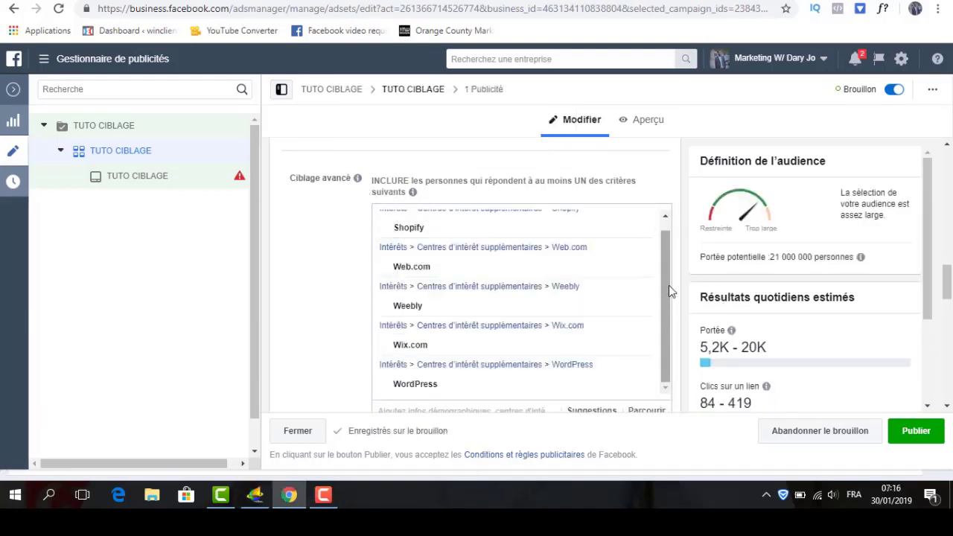
pyautogui.scroll(1, 668, 290)
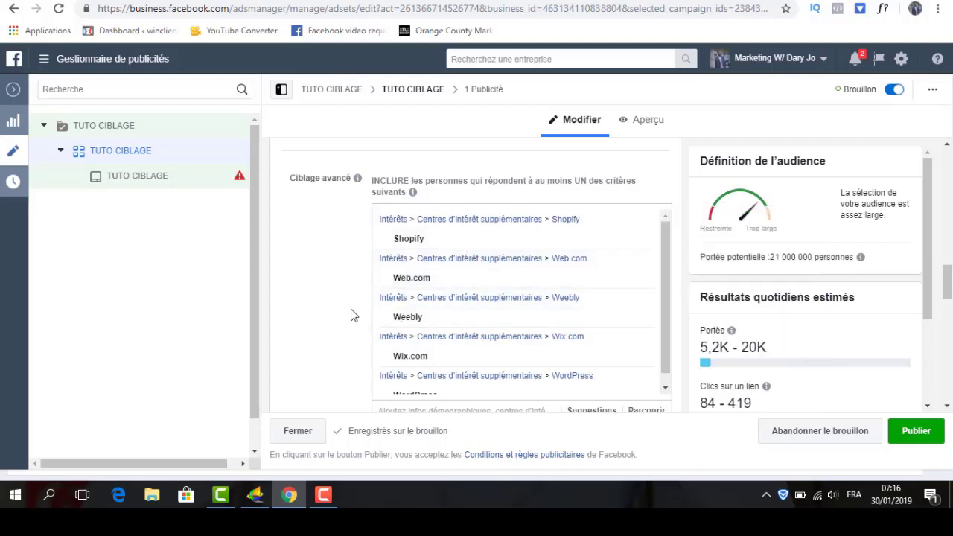
pyautogui.moveTo(665, 253); pyautogui.dragTo(665, 330)
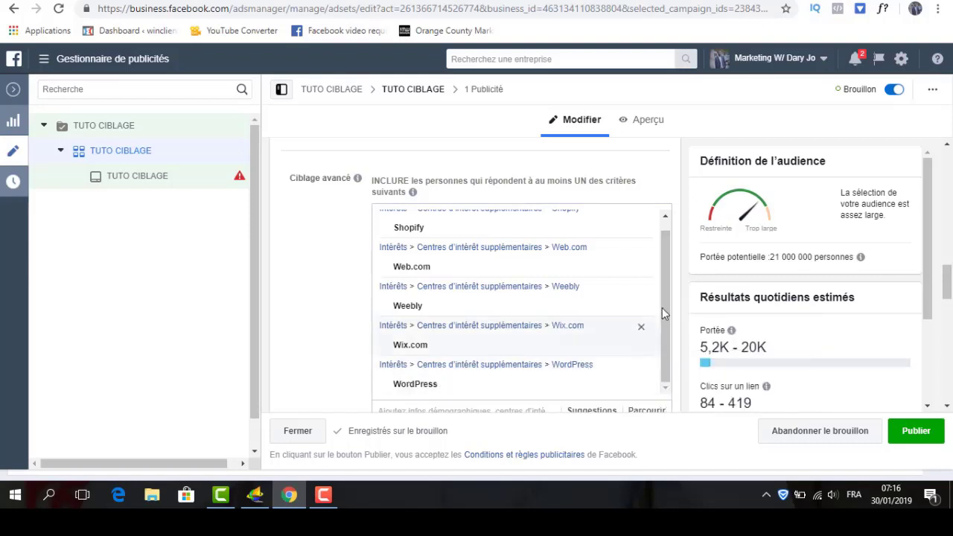
# - Remove the interests WordPress, Weebly, Wix.com and Shopify from the ad set's detailed targeting, keeping only Web.com
pyautogui.moveTo(668, 245); pyautogui.dragTo(672, 298)
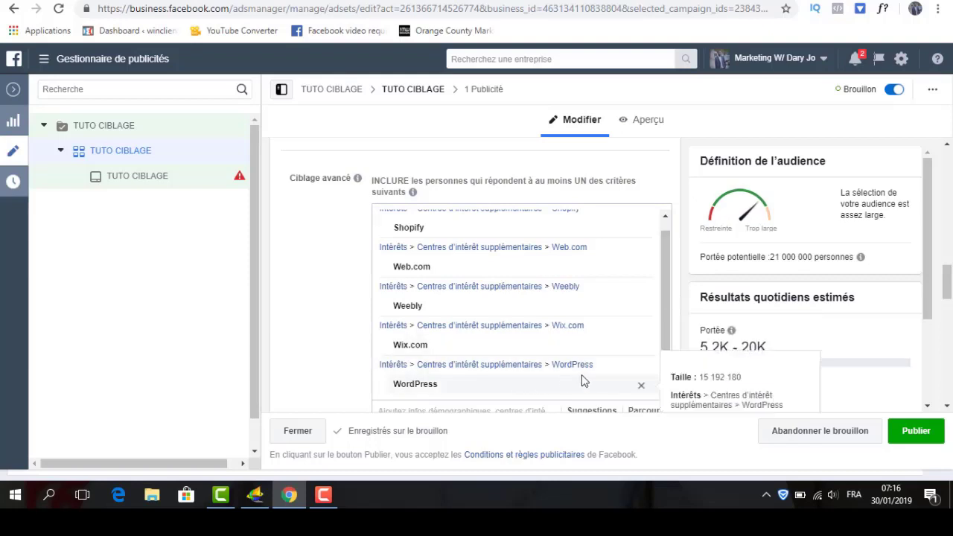
pyautogui.click(642, 387)
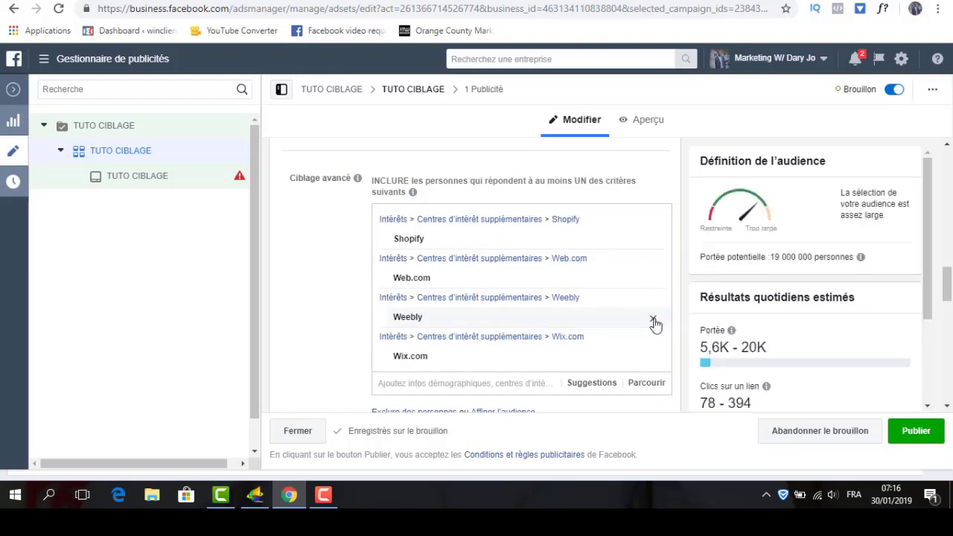
pyautogui.click(654, 320)
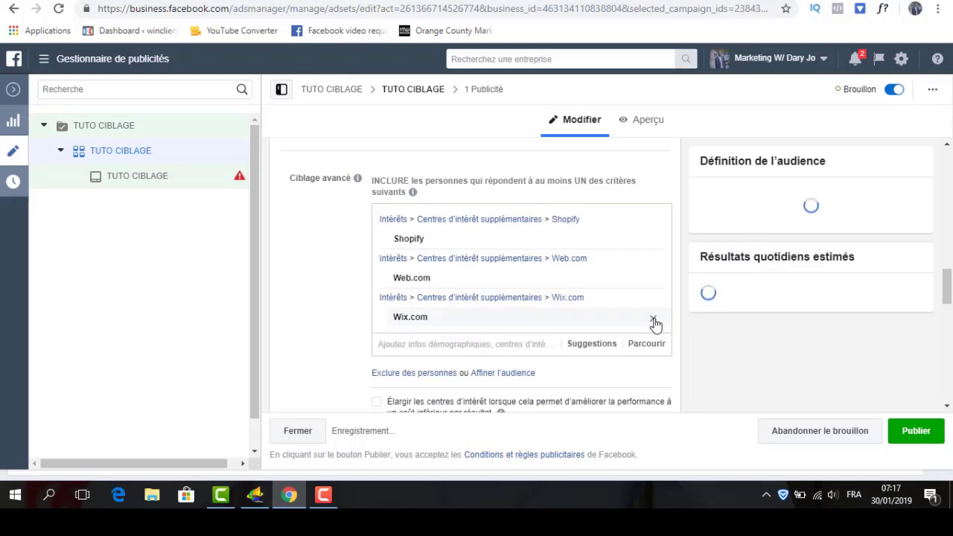
pyautogui.click(653, 320)
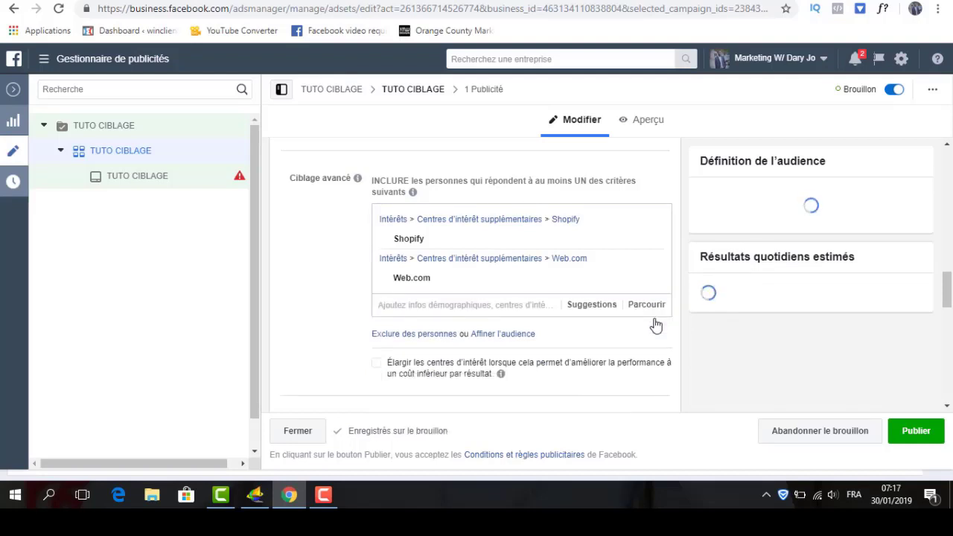
pyautogui.moveTo(638, 265)
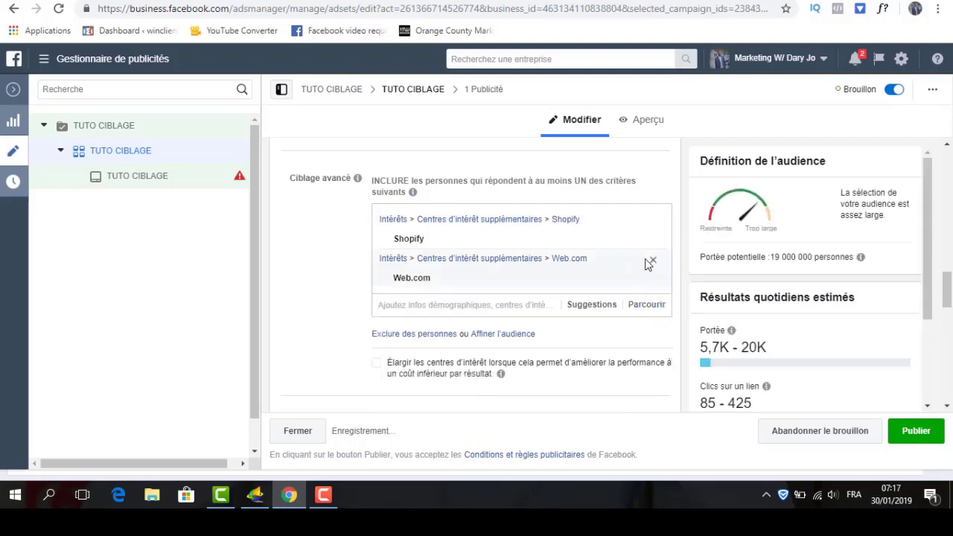
pyautogui.moveTo(654, 247)
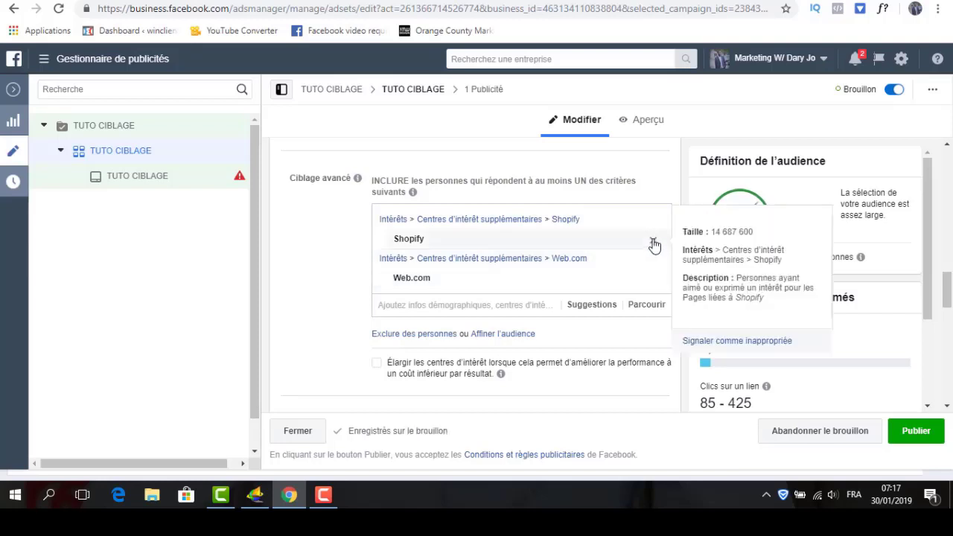
pyautogui.click(653, 242)
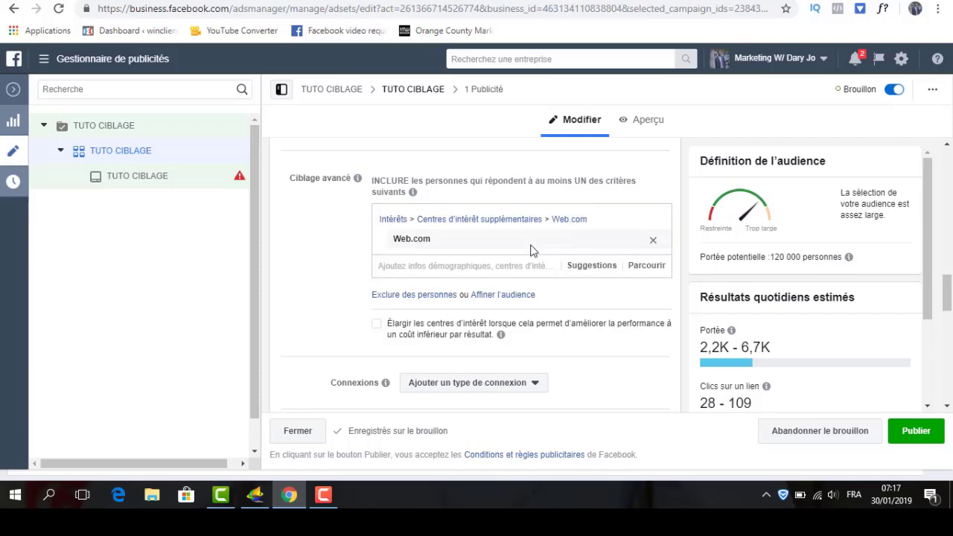
# - Switch to the websitepros.com page and examine its products, marketing services, resources and list of Web.com brands
pyautogui.click(358, 0)
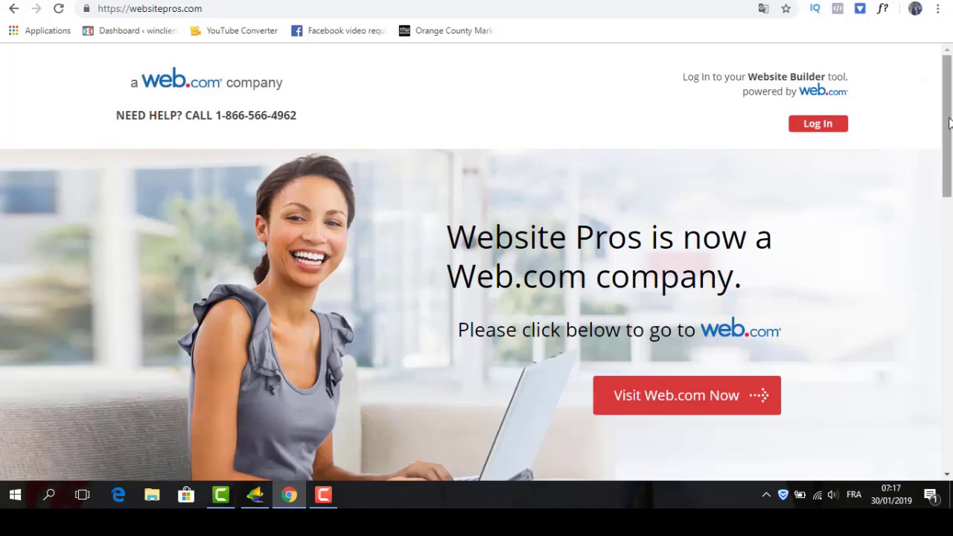
pyautogui.moveTo(950, 122); pyautogui.dragTo(950, 339)
pyautogui.scroll(-1, 950, 339)
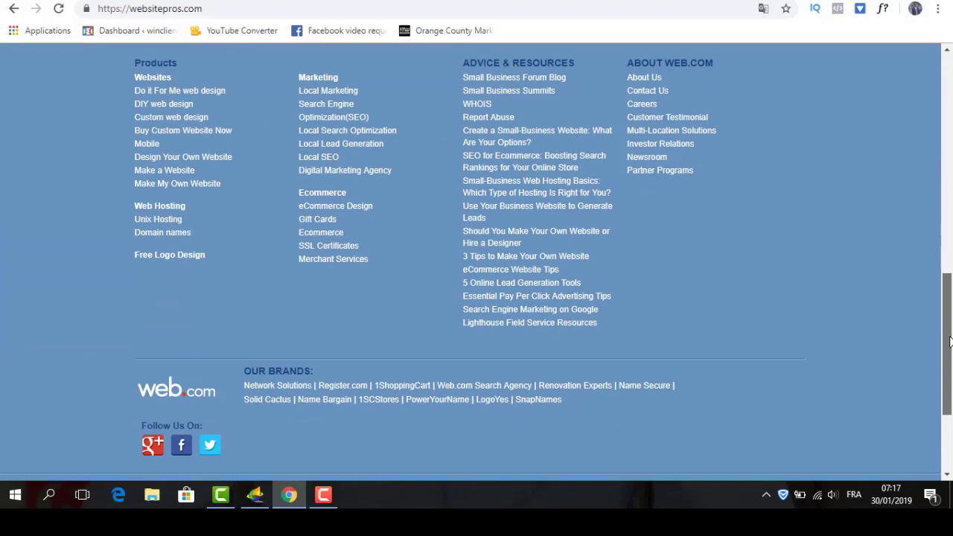
pyautogui.moveTo(950, 341); pyautogui.dragTo(949, 335)
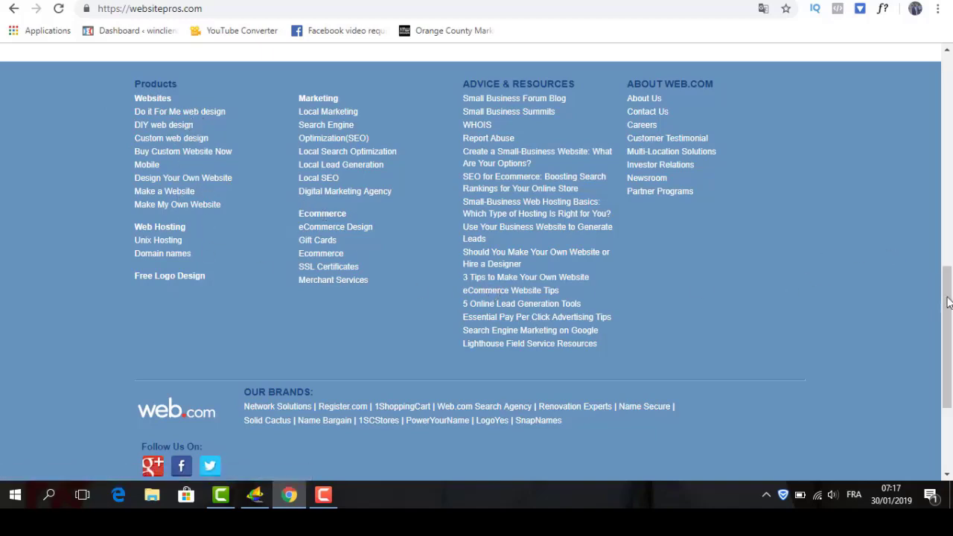
pyautogui.moveTo(948, 320); pyautogui.dragTo(949, 59)
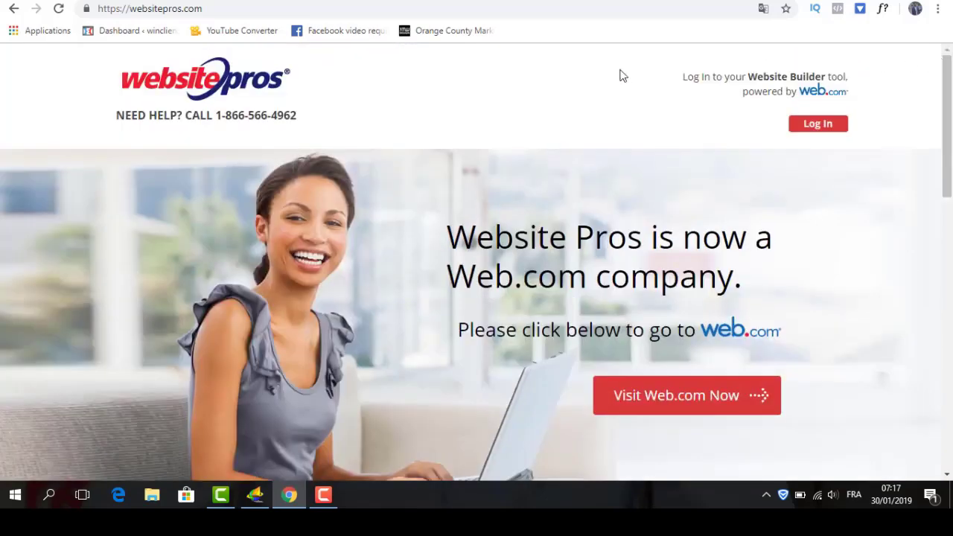